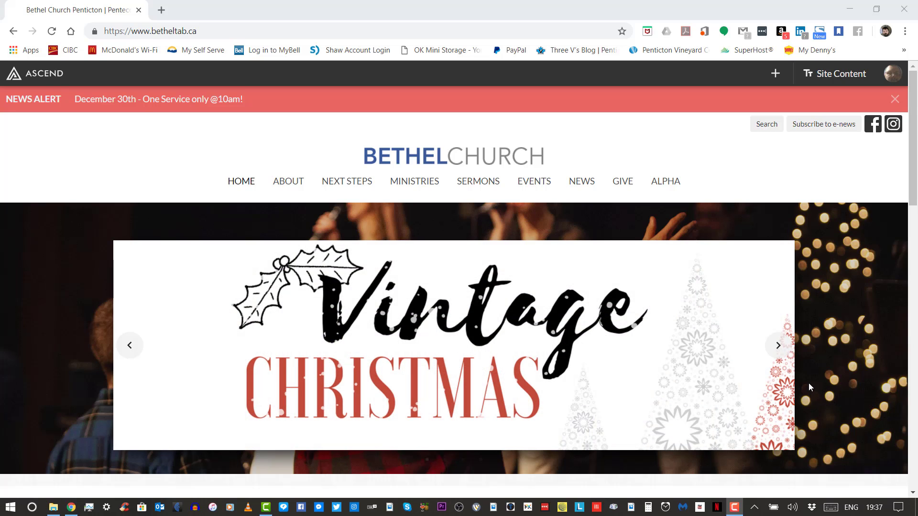
# Look through the church home page from the banner down to the upcoming events, latest news and footer.
pyautogui.scroll(-6, 805, 379)
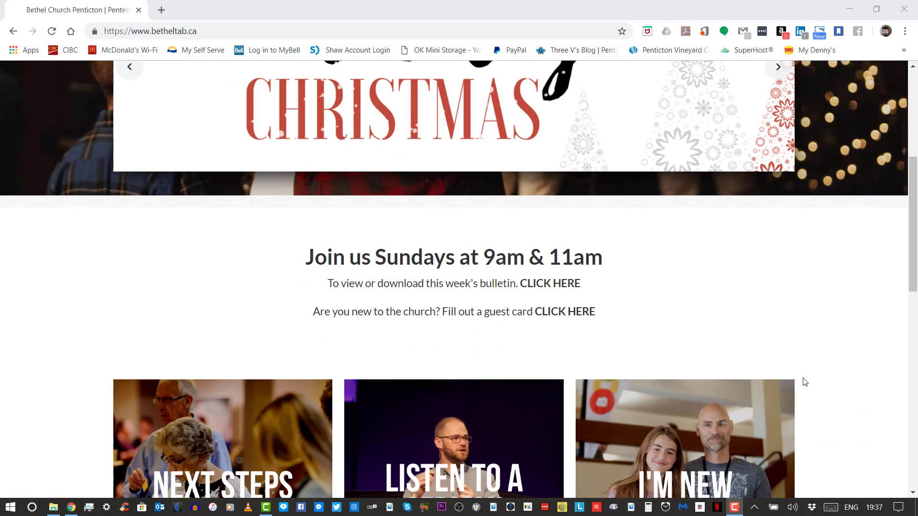
pyautogui.scroll(-4, 816, 371)
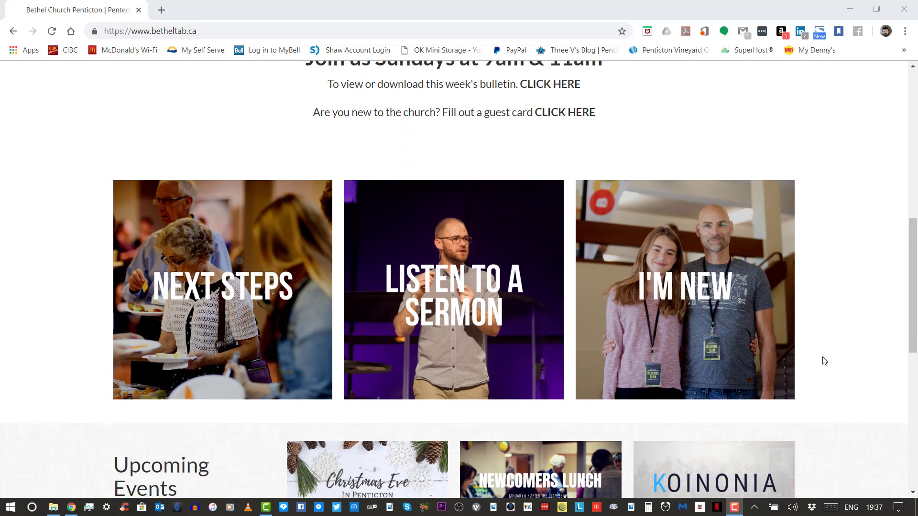
pyautogui.scroll(-5, 824, 361)
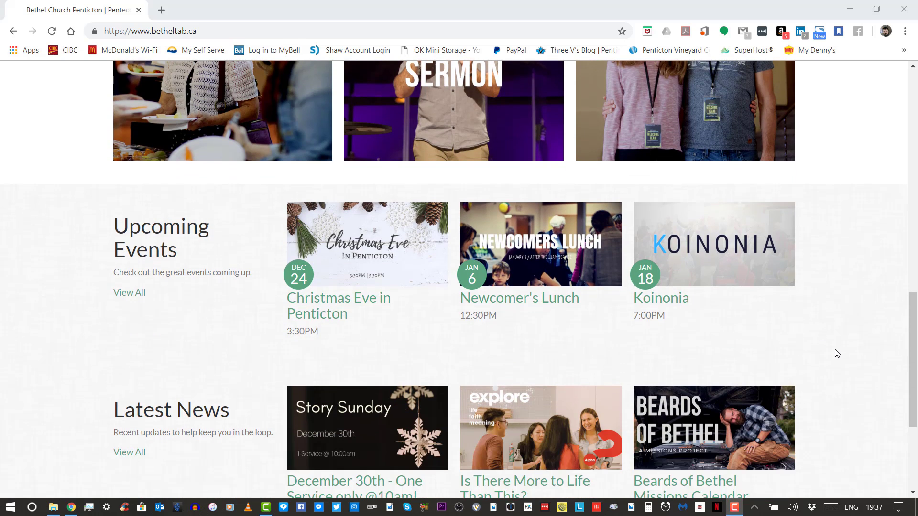
pyautogui.scroll(-4, 837, 353)
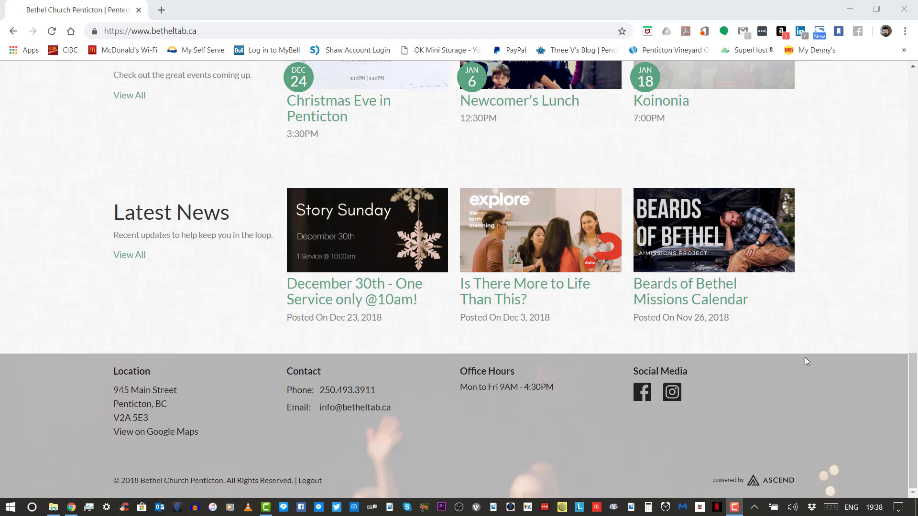
pyautogui.scroll(13, 807, 361)
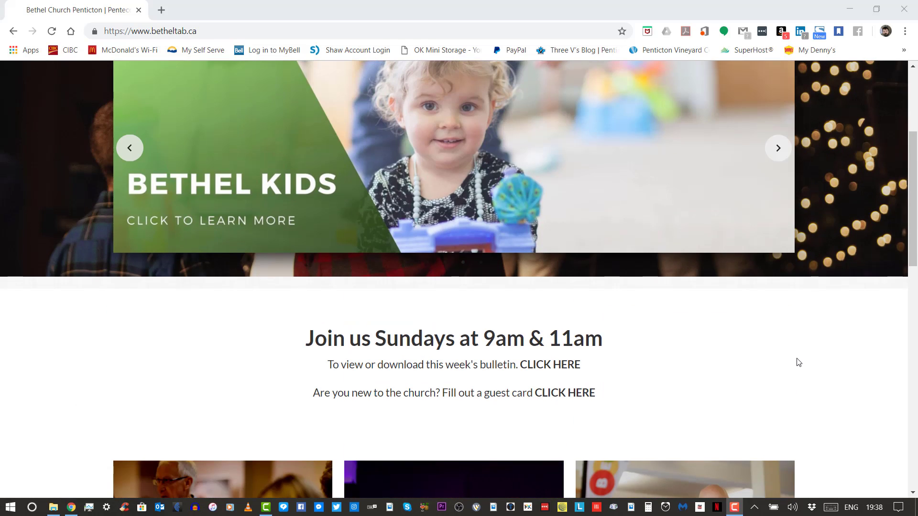
pyautogui.scroll(4, 798, 362)
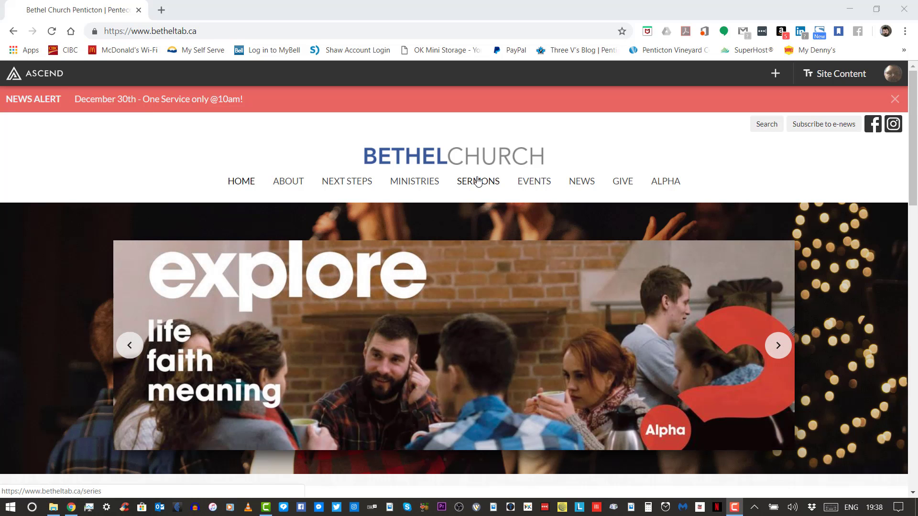
# Go to the site's Sermons page and open the Vintage Christmas series for editing.
pyautogui.click(478, 181)
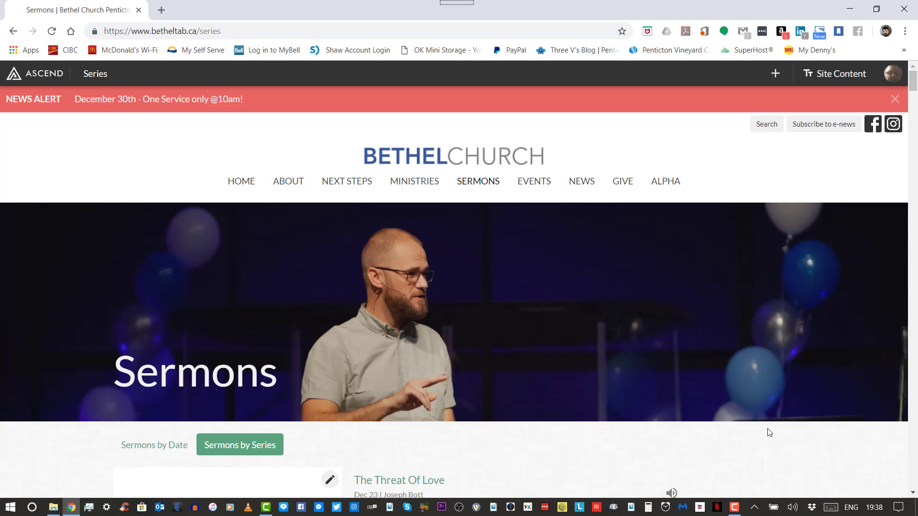
pyautogui.scroll(-3, 764, 431)
pyautogui.scroll(-1, 761, 428)
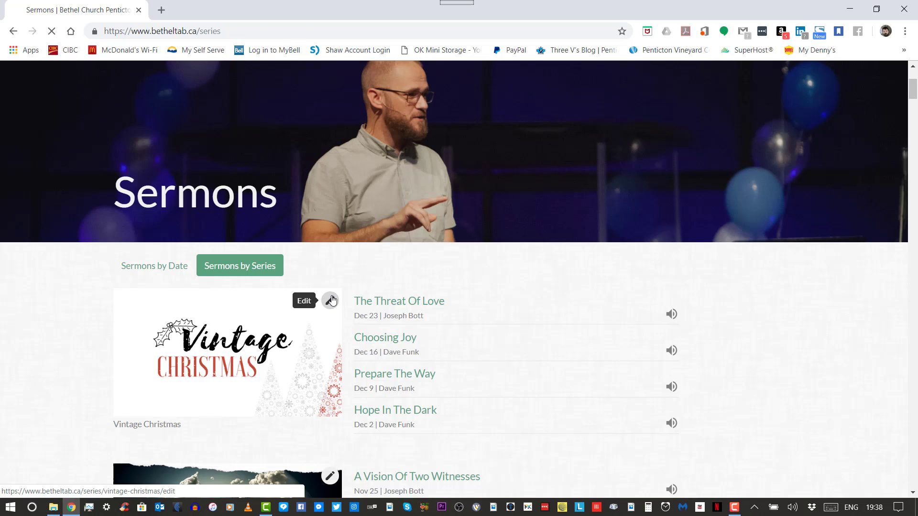
pyautogui.click(331, 300)
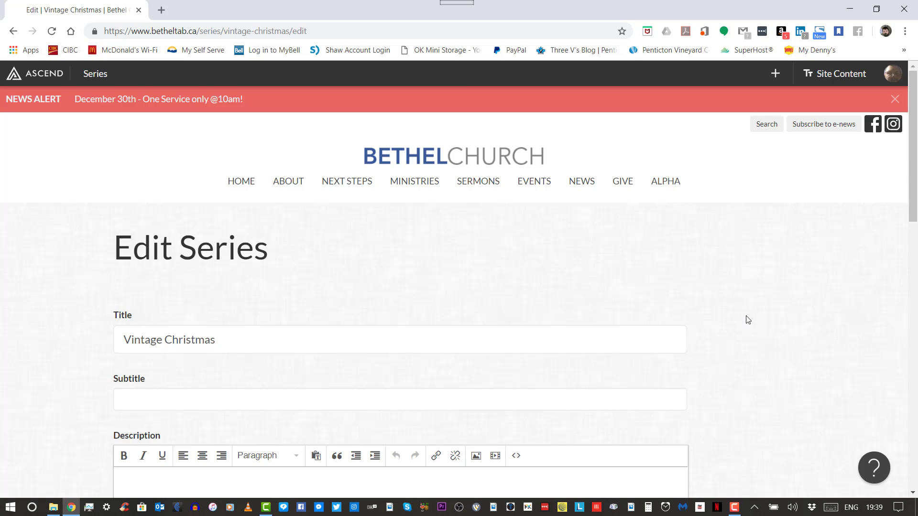
# Review the Edit Series form's title, subtitle, description and photo settings without changing them.
pyautogui.scroll(-1, 753, 324)
pyautogui.scroll(-6, 753, 324)
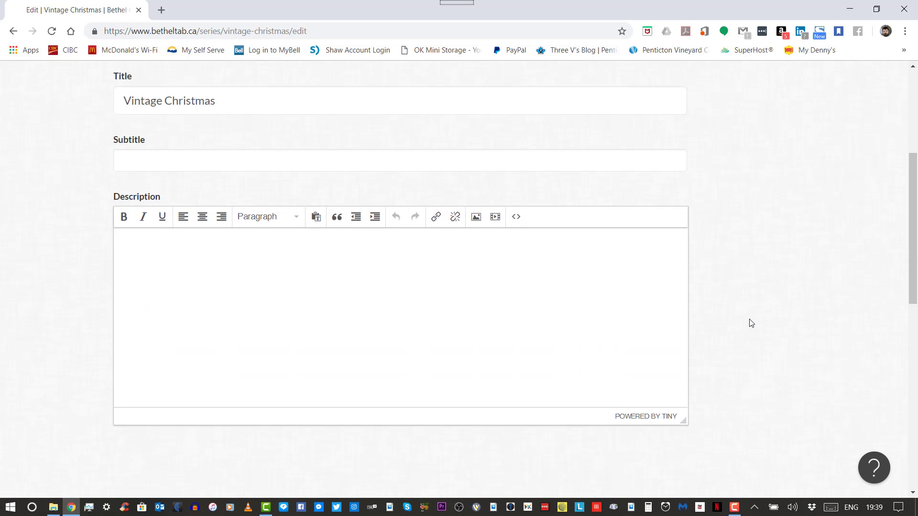
pyautogui.scroll(-3, 751, 324)
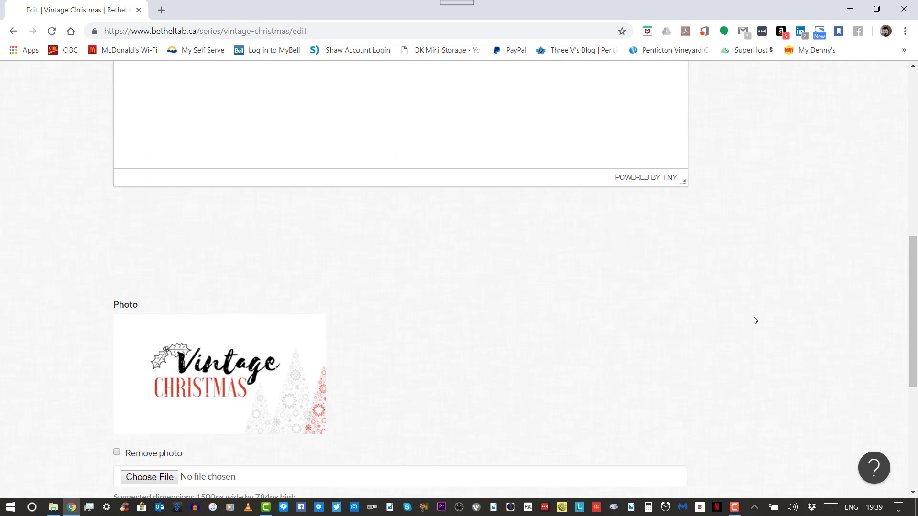
pyautogui.scroll(-2, 753, 322)
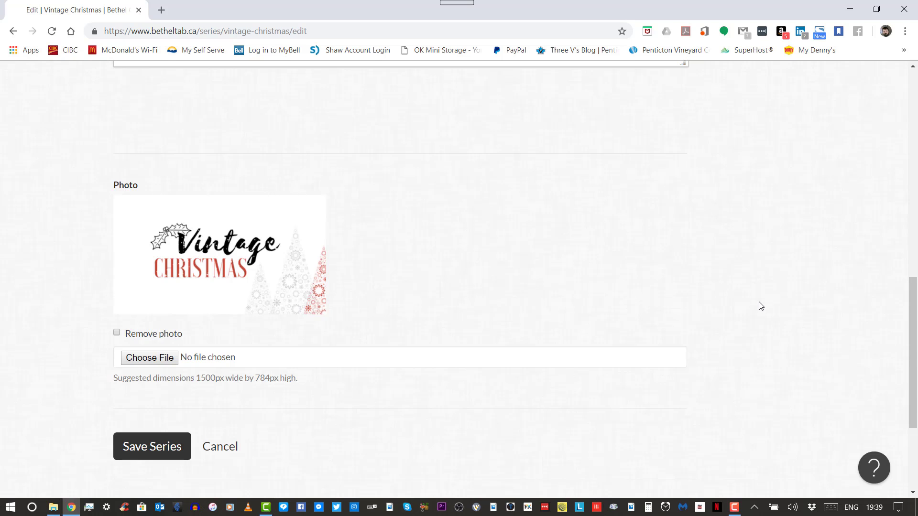
pyautogui.scroll(1, 776, 301)
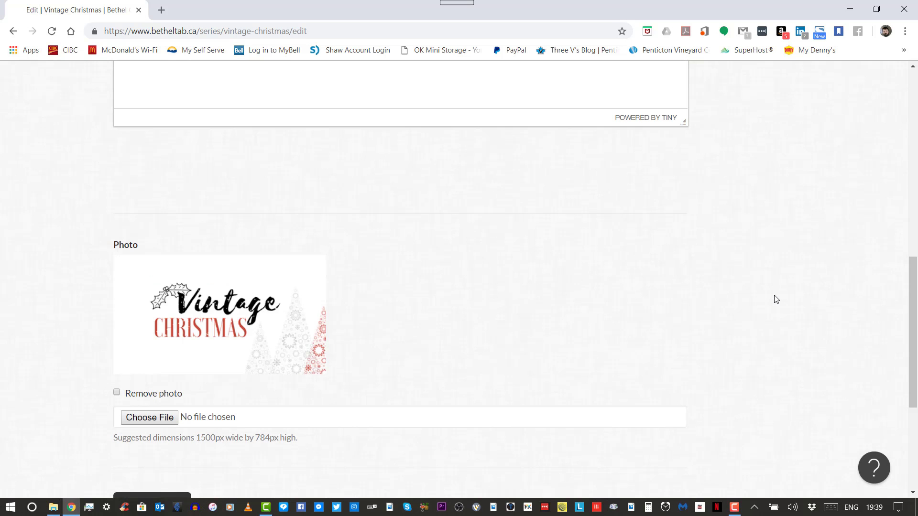
pyautogui.scroll(9, 776, 299)
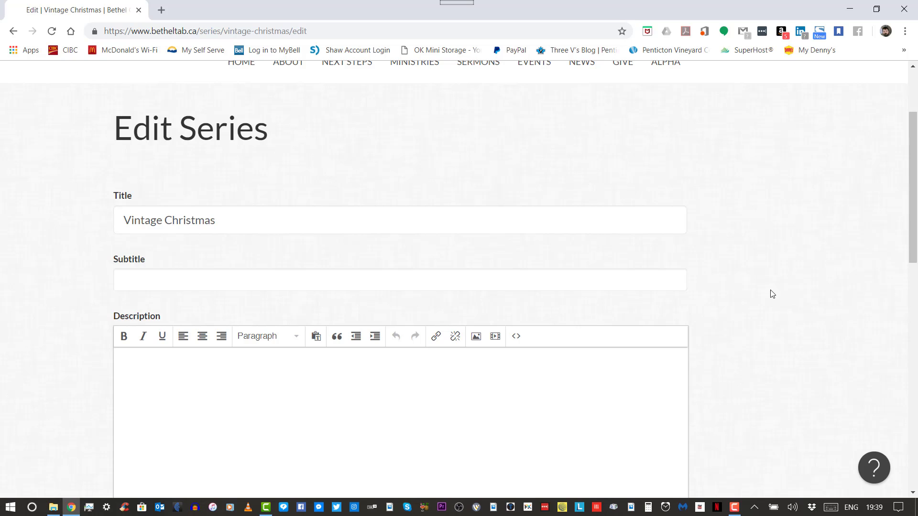
pyautogui.scroll(3, 772, 292)
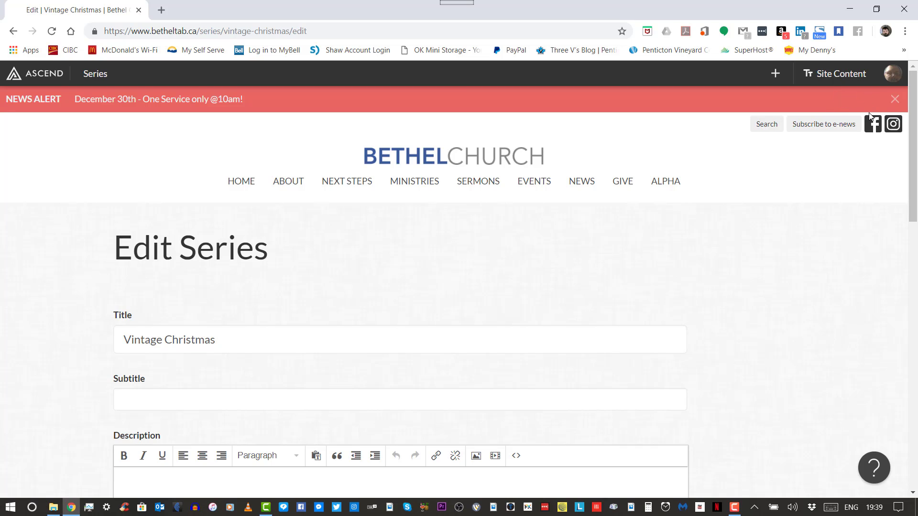
# Dismiss the news alert banner and open a blank sermon form with the quick-add option.
pyautogui.click(895, 101)
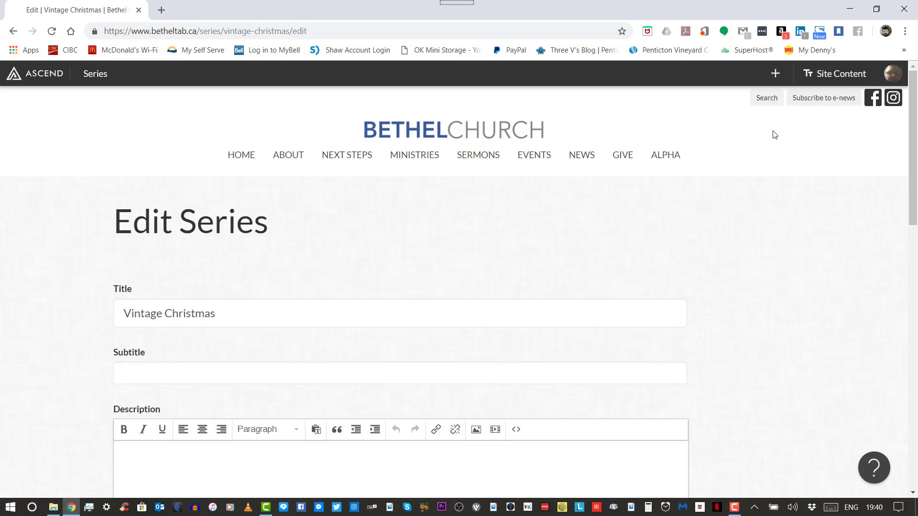
pyautogui.click(775, 75)
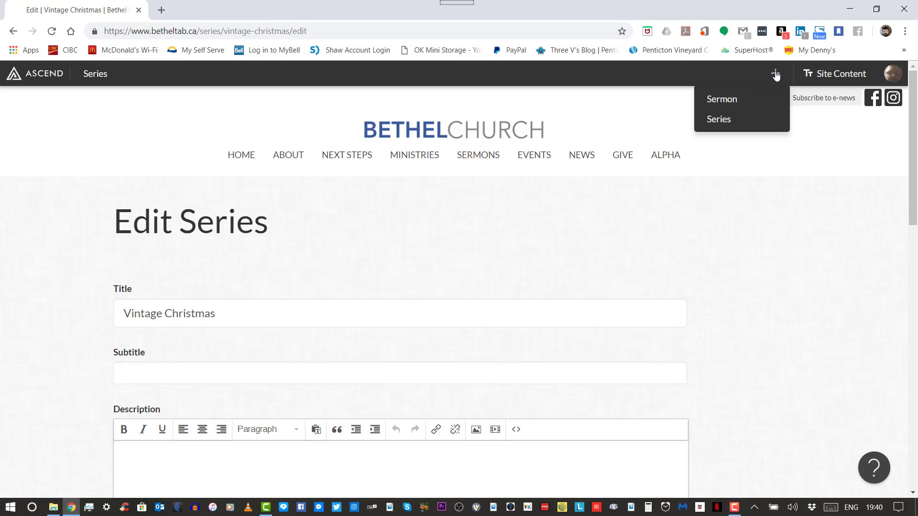
pyautogui.click(757, 99)
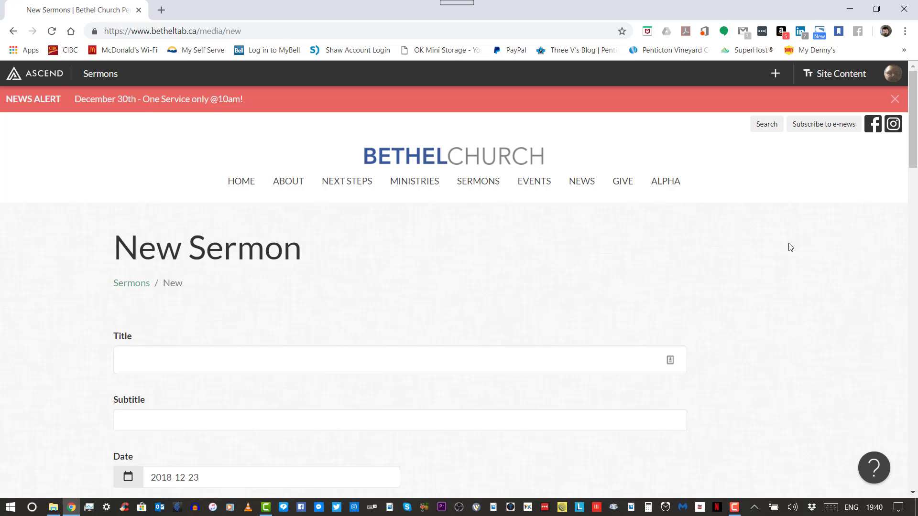
# Add a new sermon from the Sermons listing in the site content and dismiss the news alert banner.
pyautogui.click(828, 80)
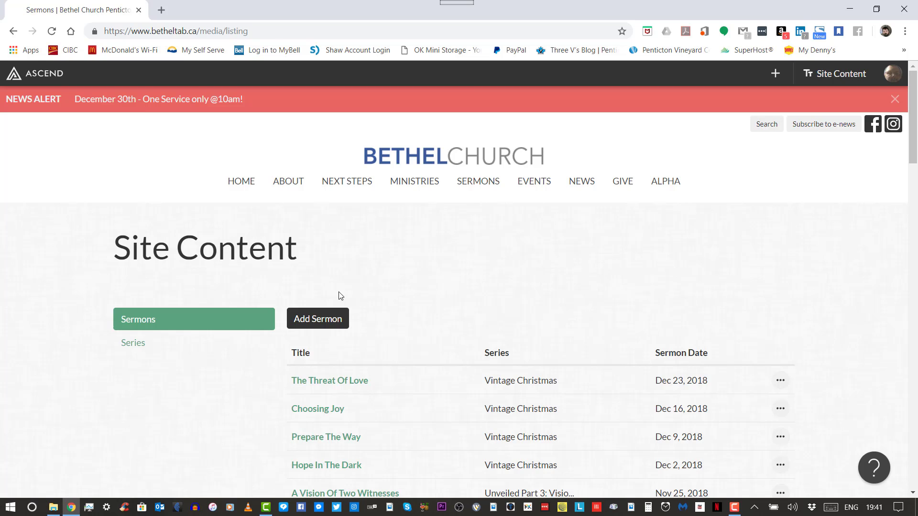
pyautogui.click(317, 321)
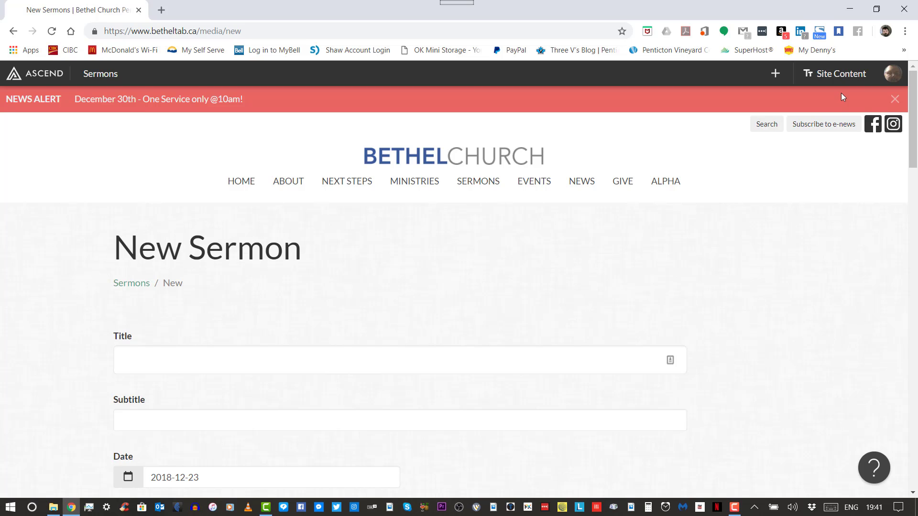
pyautogui.click(895, 100)
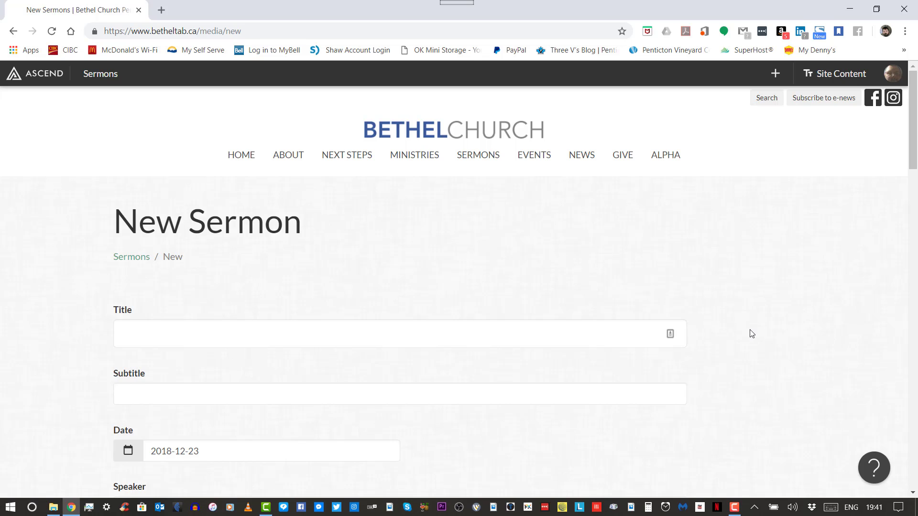
# Examine the available speaker and sermon series choices on the New Sermon form, leaving both selections as they are.
pyautogui.scroll(-1, 754, 330)
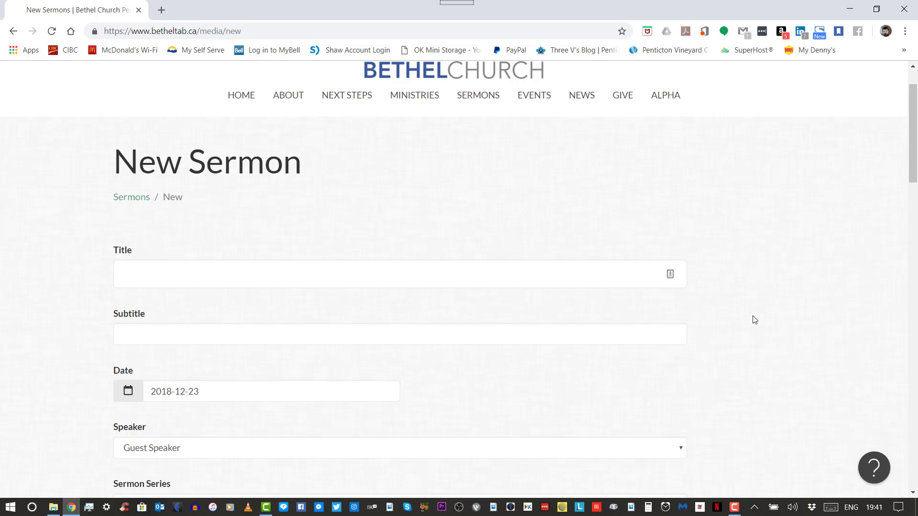
pyautogui.scroll(-1, 754, 320)
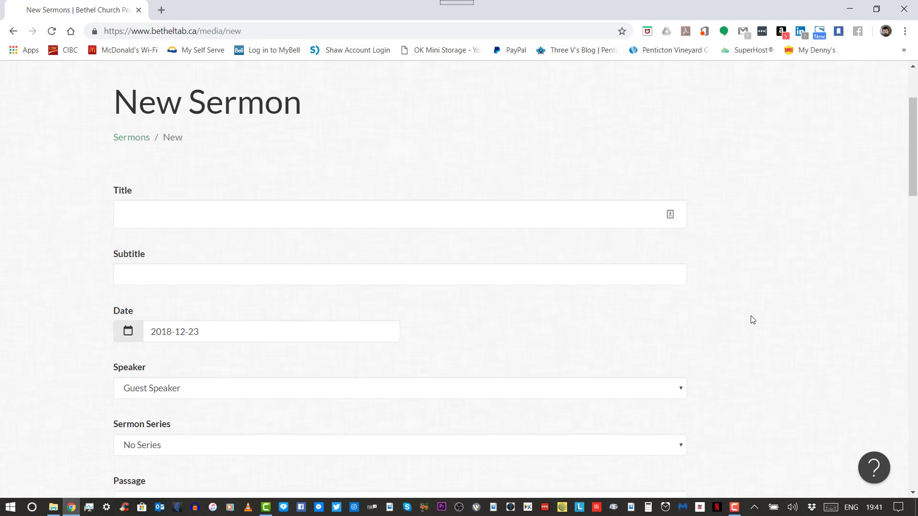
pyautogui.scroll(-1, 753, 320)
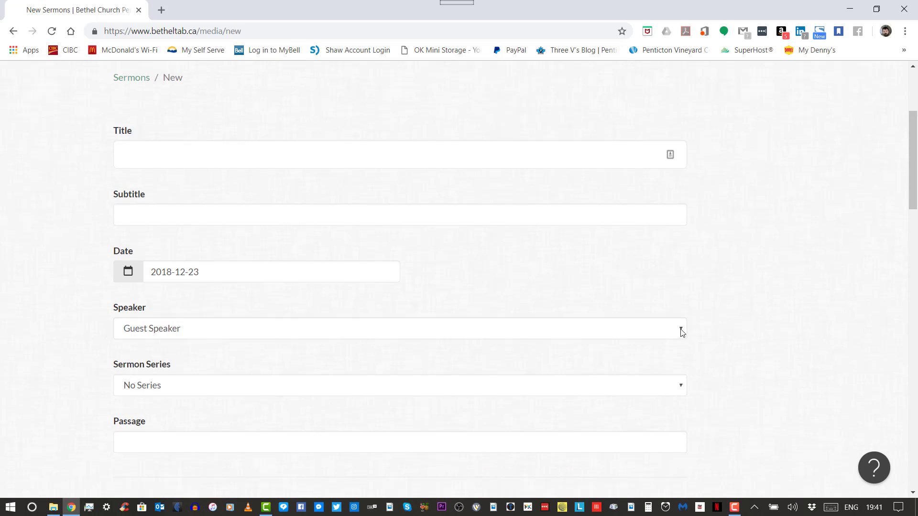
pyautogui.click(681, 330)
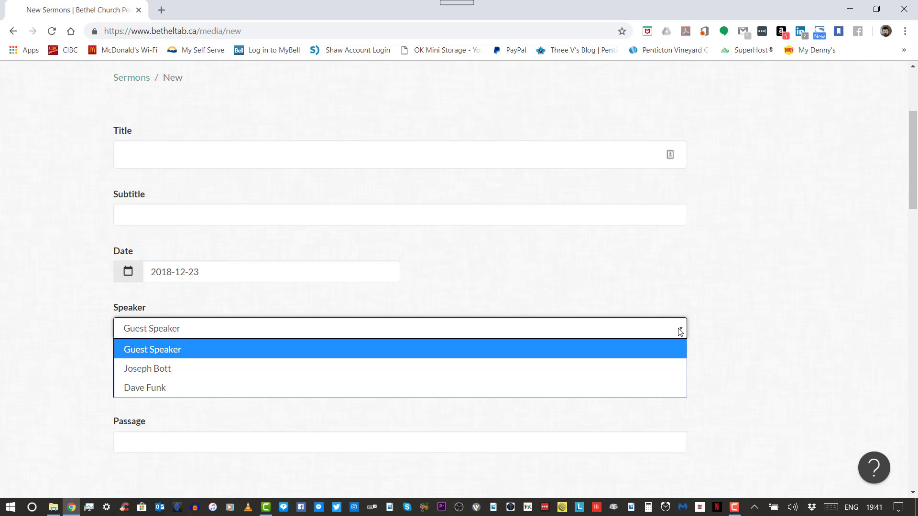
pyautogui.click(704, 325)
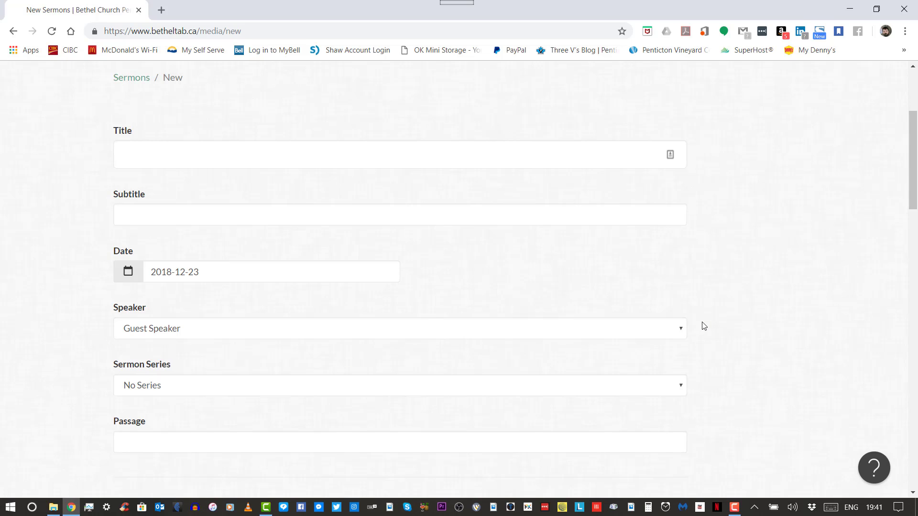
pyautogui.click(683, 388)
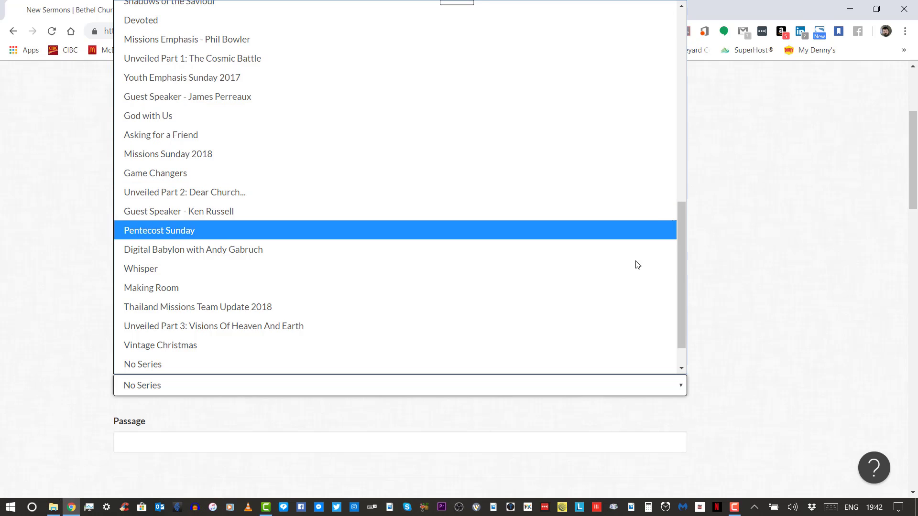
pyautogui.scroll(-1, 642, 305)
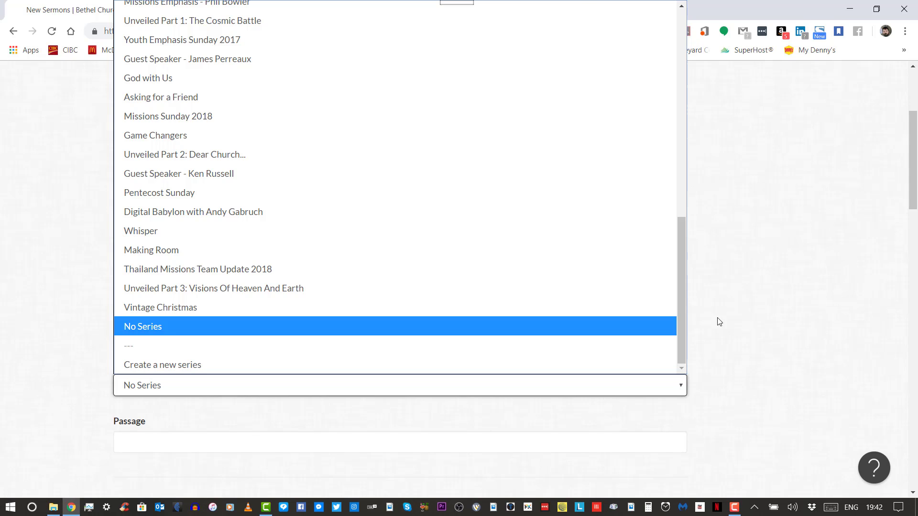
pyautogui.click(748, 321)
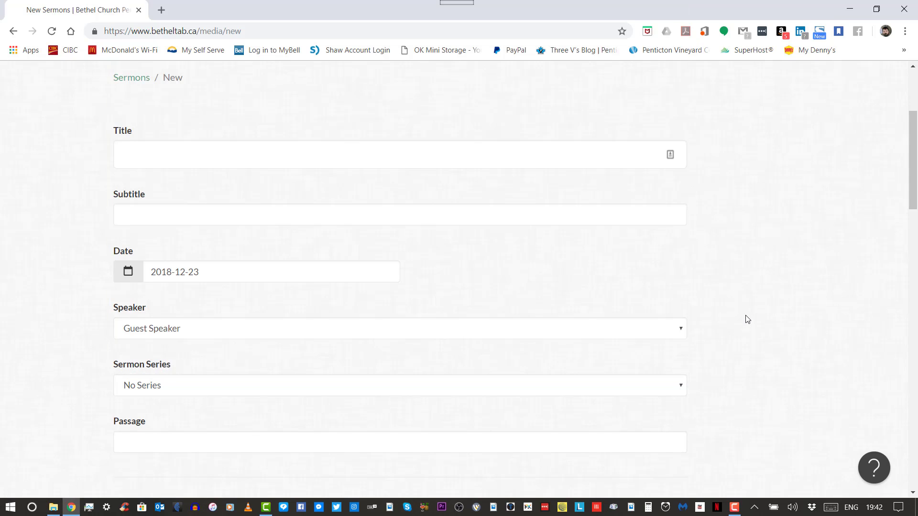
# Examine the New Sermon form's passage, description, MP3 audio, video URL, images, file downloads, tags and password protection fields without filling them in.
pyautogui.scroll(-3, 747, 318)
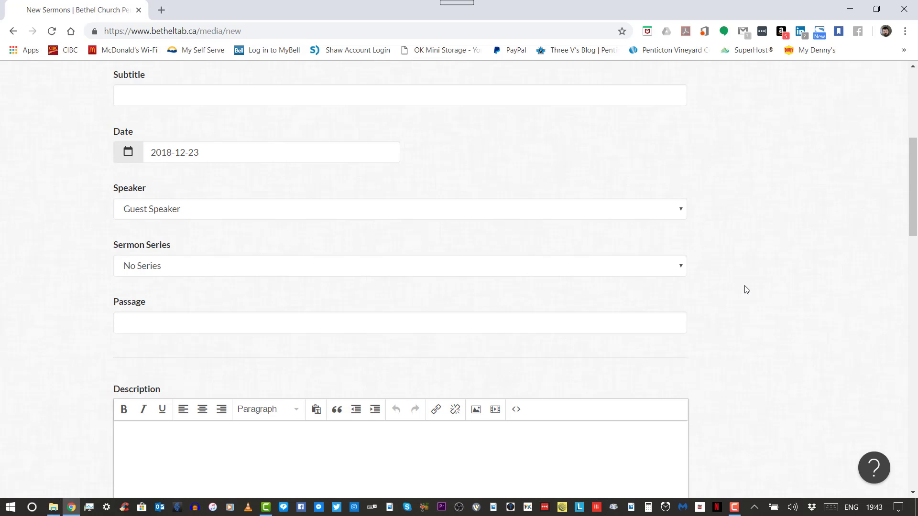
pyautogui.scroll(-4, 746, 289)
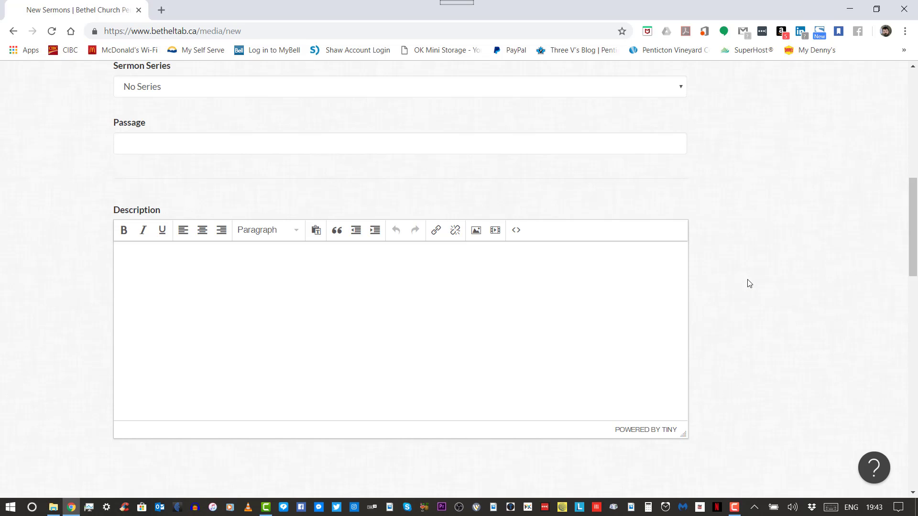
pyautogui.scroll(-3, 749, 283)
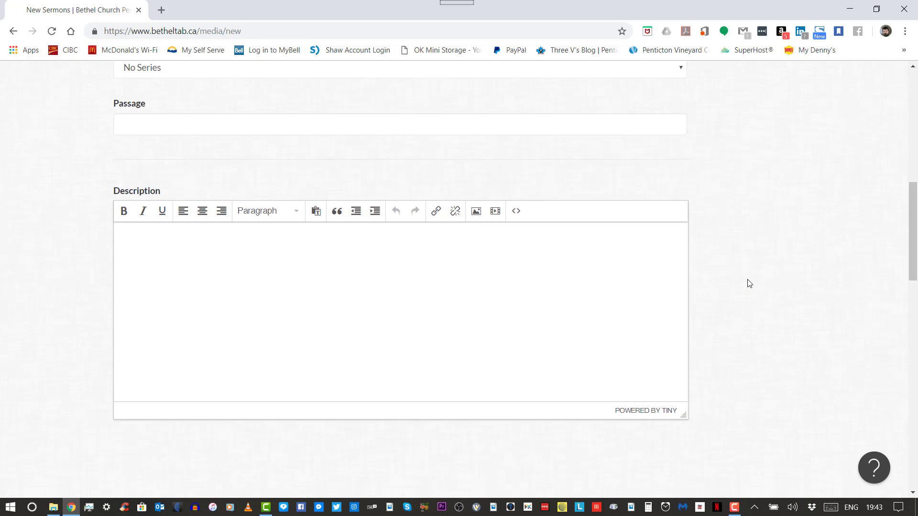
pyautogui.scroll(-5, 749, 283)
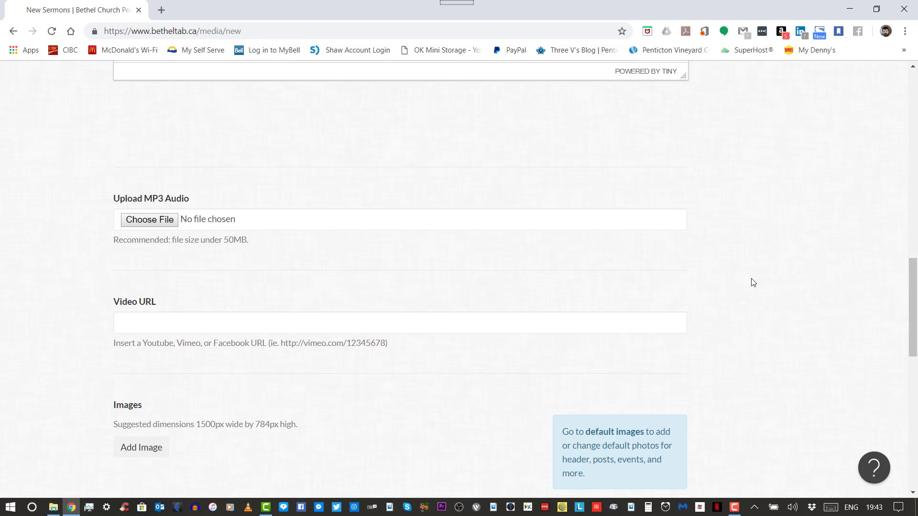
pyautogui.scroll(-4, 755, 282)
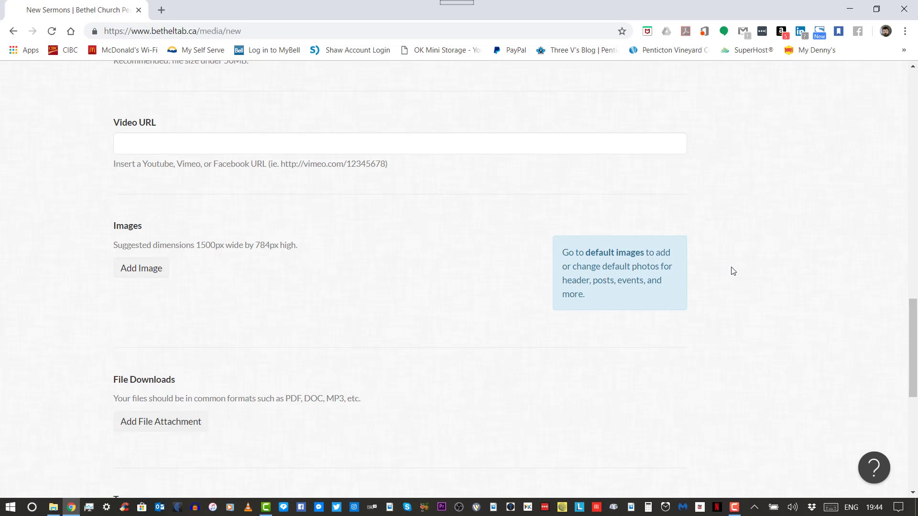
pyautogui.scroll(-2, 732, 271)
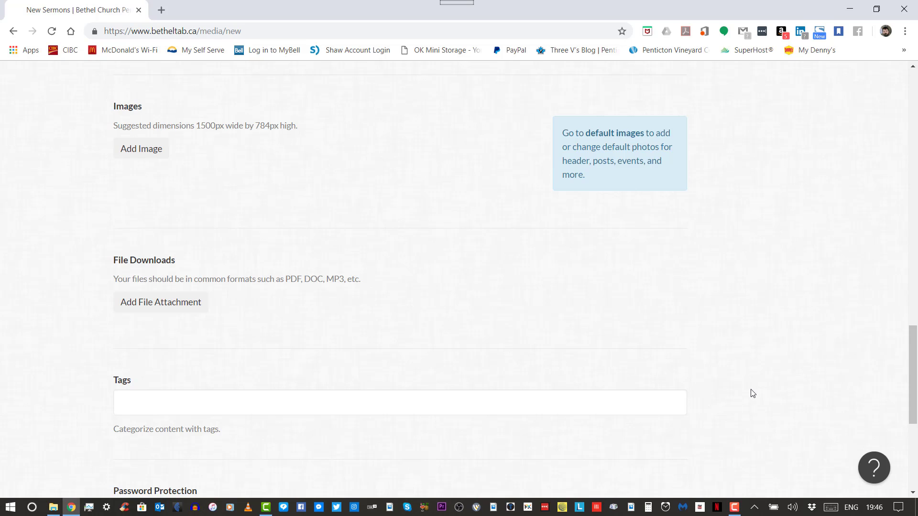
pyautogui.scroll(-3, 751, 394)
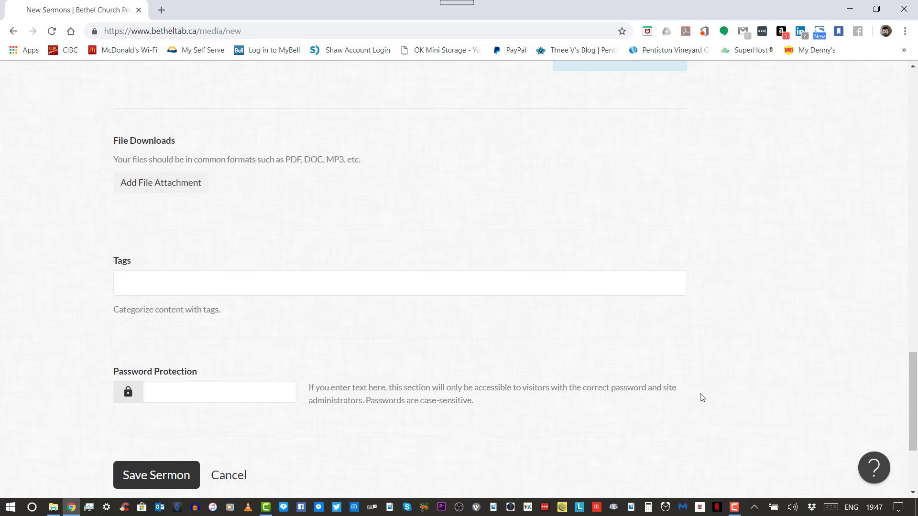
pyautogui.scroll(-3, 705, 393)
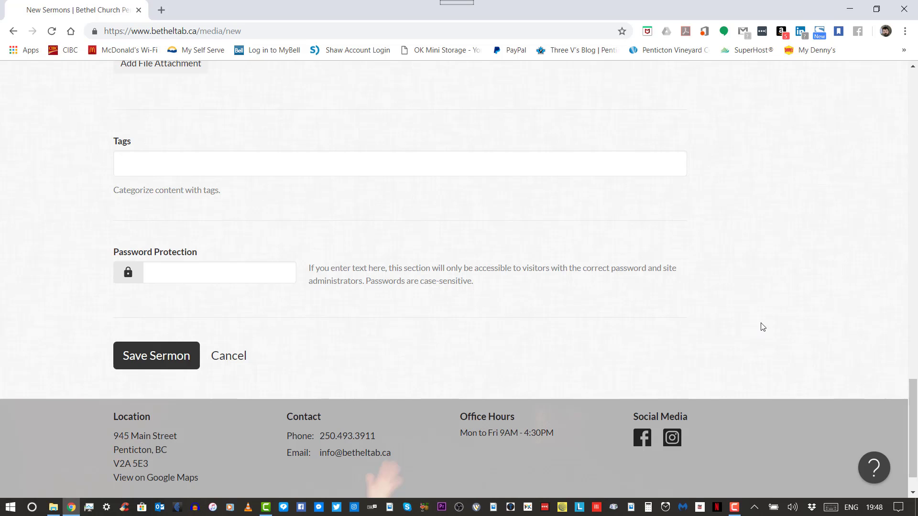
# Open the sermon "The Threat Of Love" for editing from the Sermons listing in the site content, dismissing the news alert banner.
pyautogui.scroll(4, 764, 325)
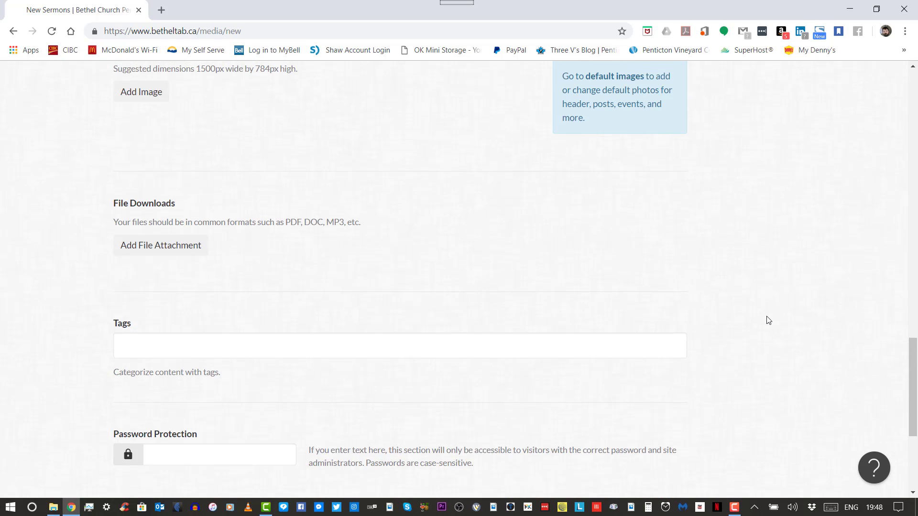
pyautogui.scroll(10, 766, 322)
pyautogui.scroll(11, 767, 318)
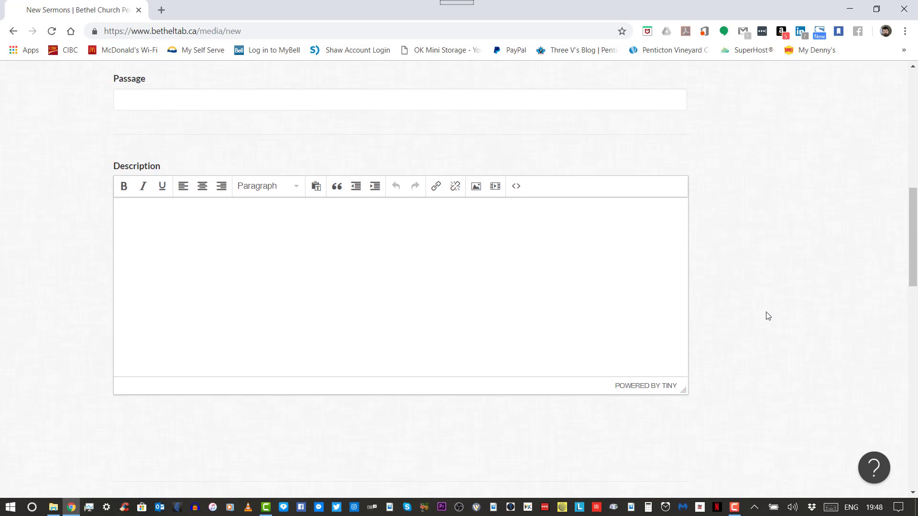
pyautogui.scroll(4, 770, 310)
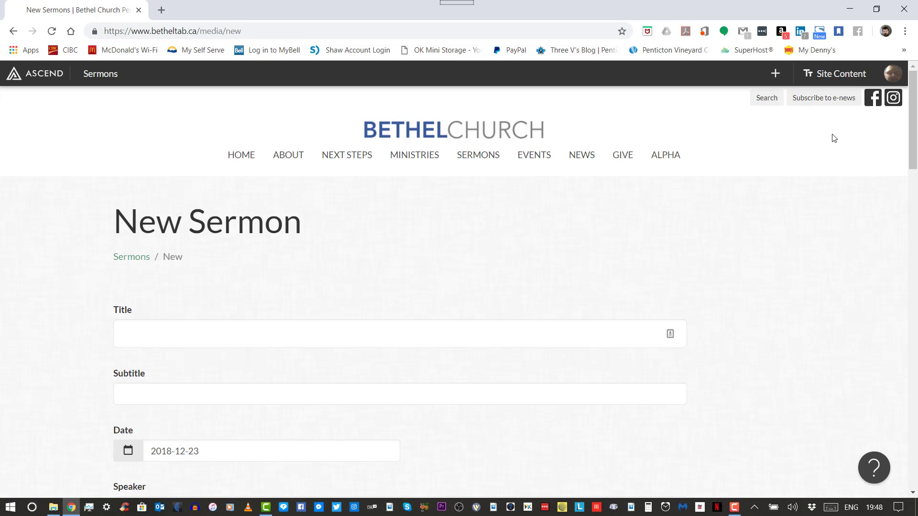
pyautogui.click(833, 76)
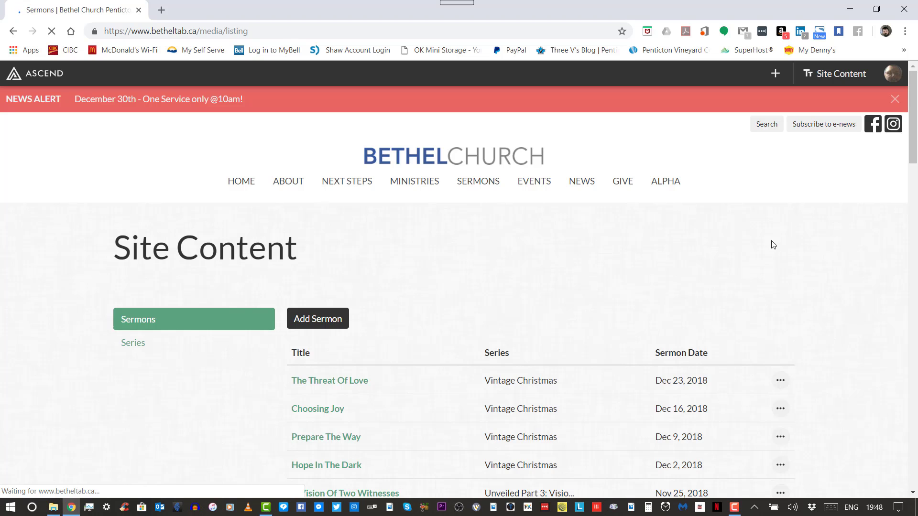
pyautogui.click(894, 101)
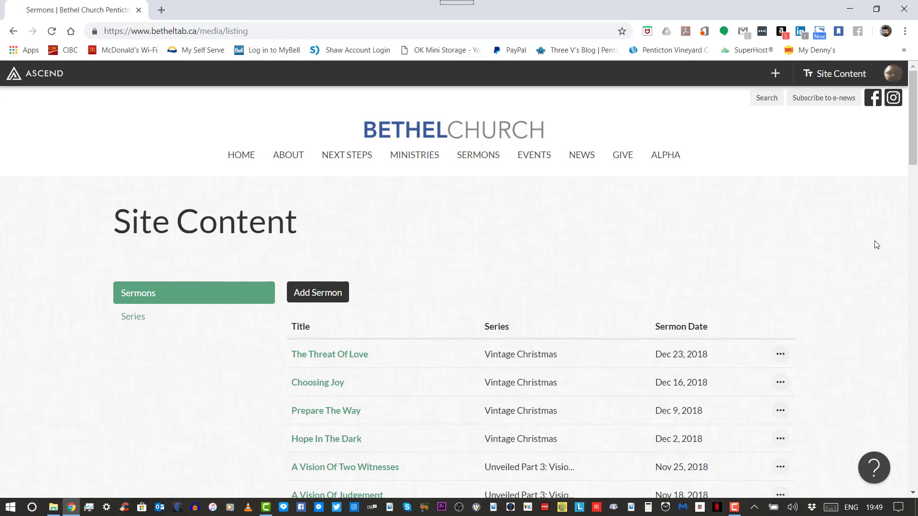
pyautogui.click(781, 357)
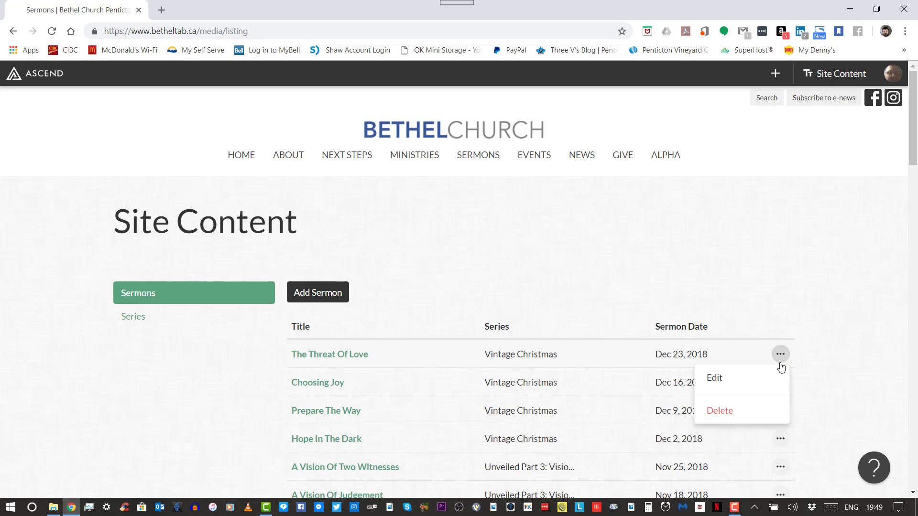
pyautogui.click(762, 388)
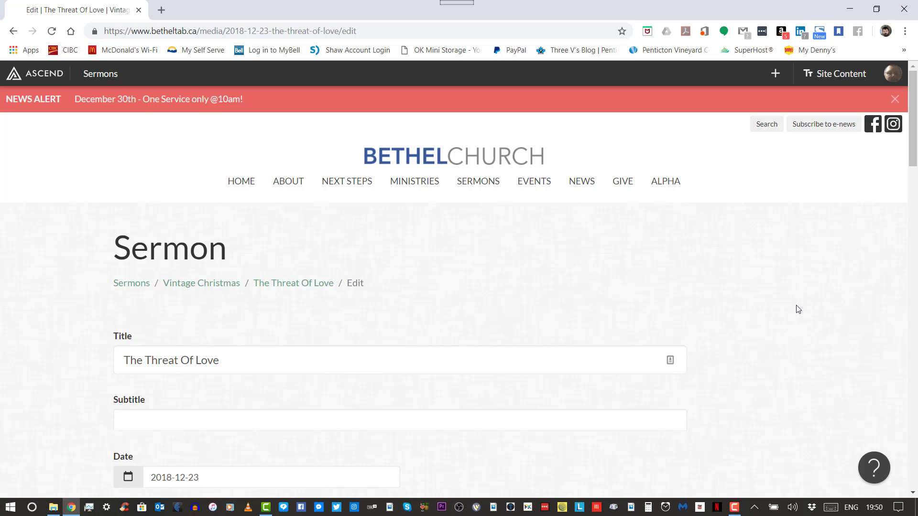
# Review how the fields of the sermon "The Threat Of Love" are filled in, from title and passage to audio file and password protection.
pyautogui.scroll(-3, 792, 311)
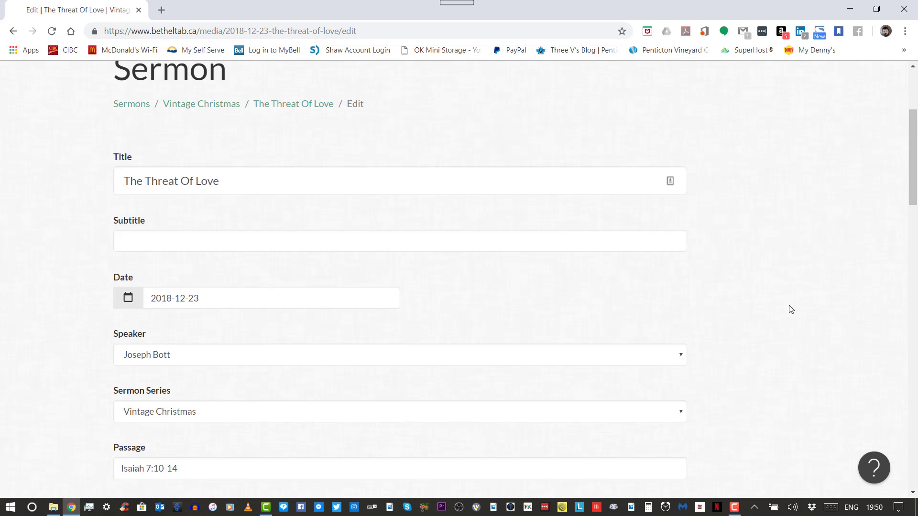
pyautogui.scroll(-5, 793, 305)
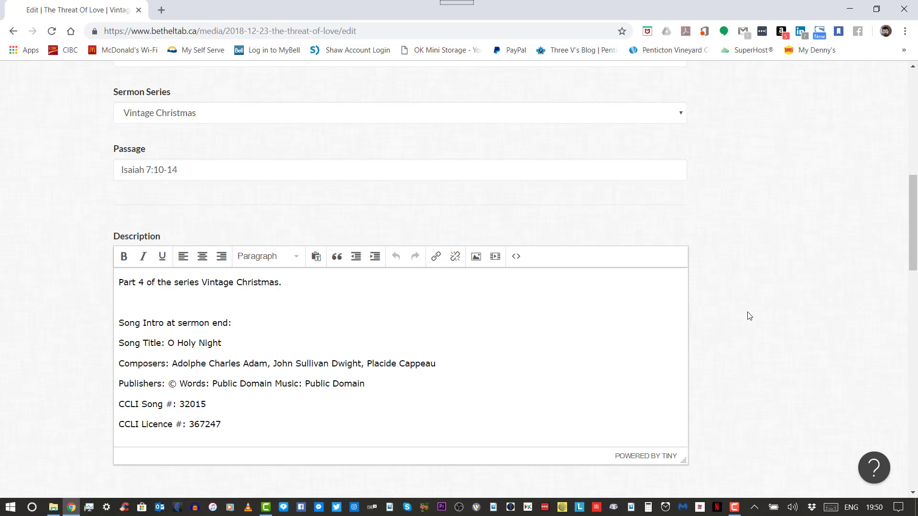
pyautogui.scroll(-4, 751, 312)
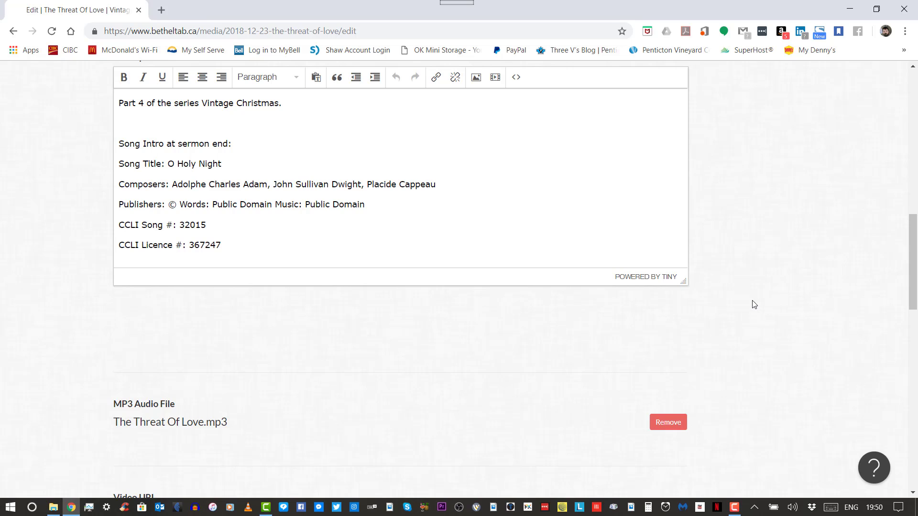
pyautogui.scroll(-2, 754, 305)
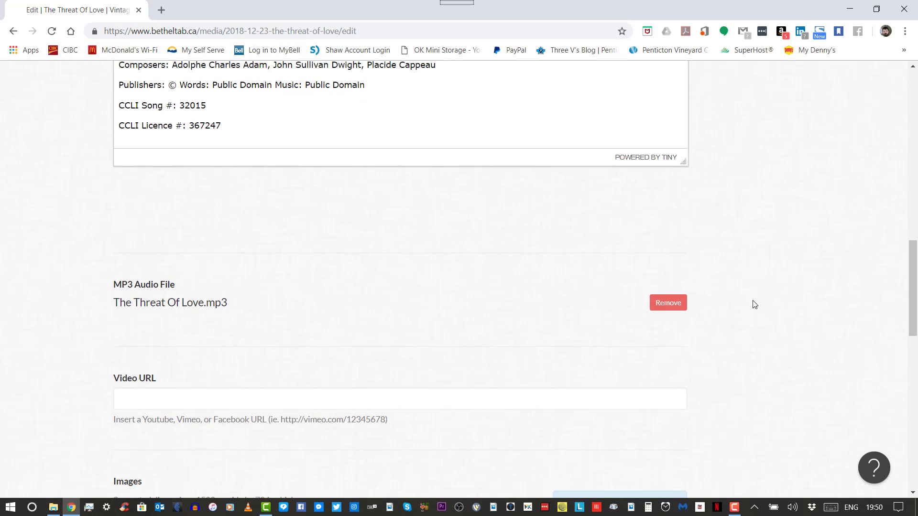
pyautogui.scroll(-3, 754, 304)
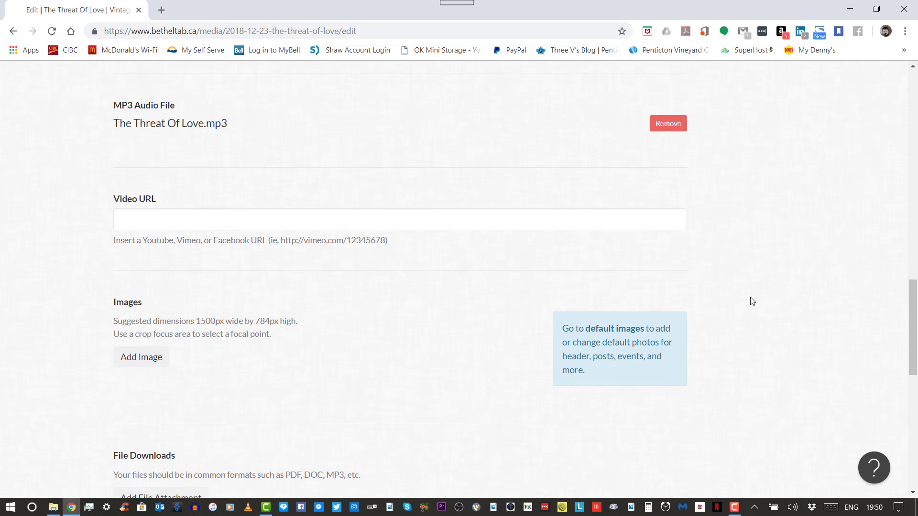
pyautogui.scroll(-1, 752, 301)
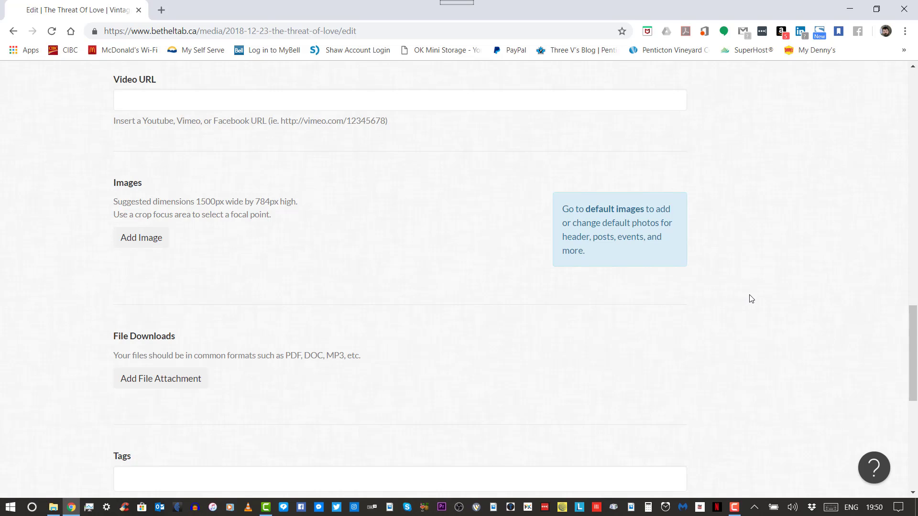
pyautogui.scroll(-4, 752, 296)
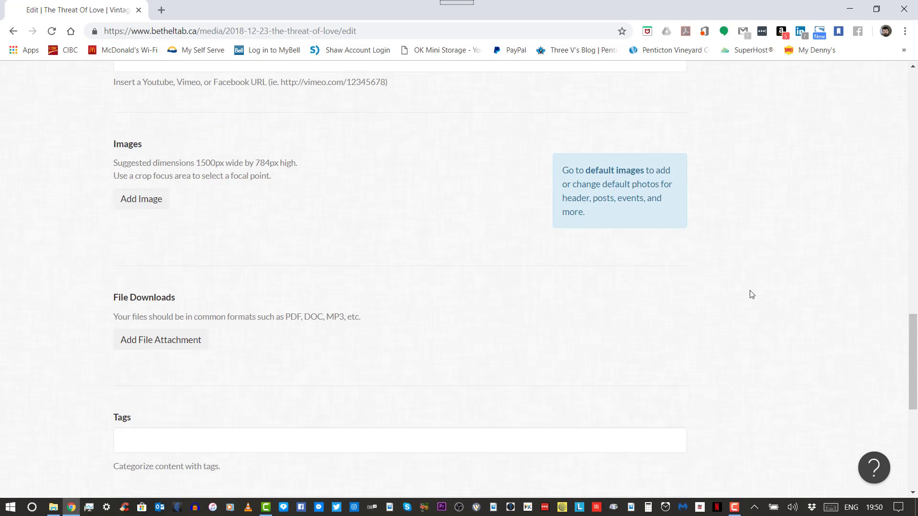
pyautogui.scroll(-1, 752, 292)
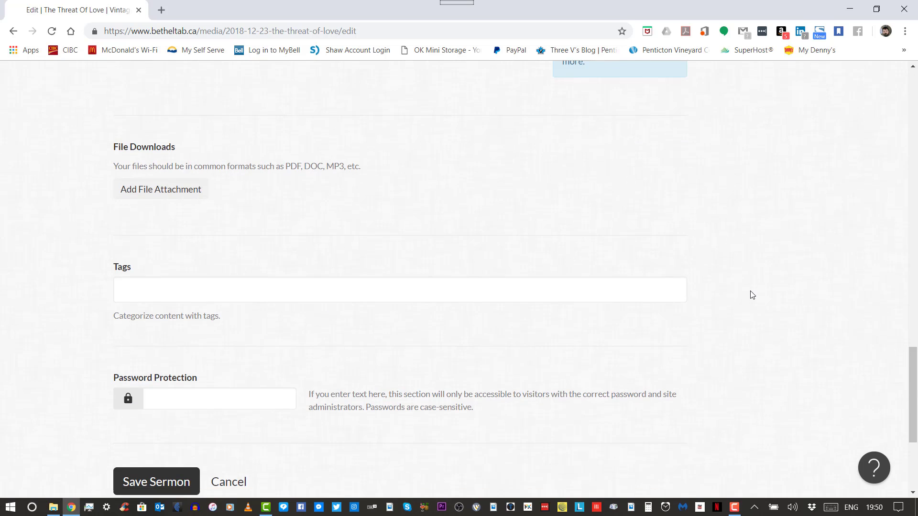
# Log out of the site account and dismiss the news alert banner on the church's home page.
pyautogui.scroll(4, 749, 293)
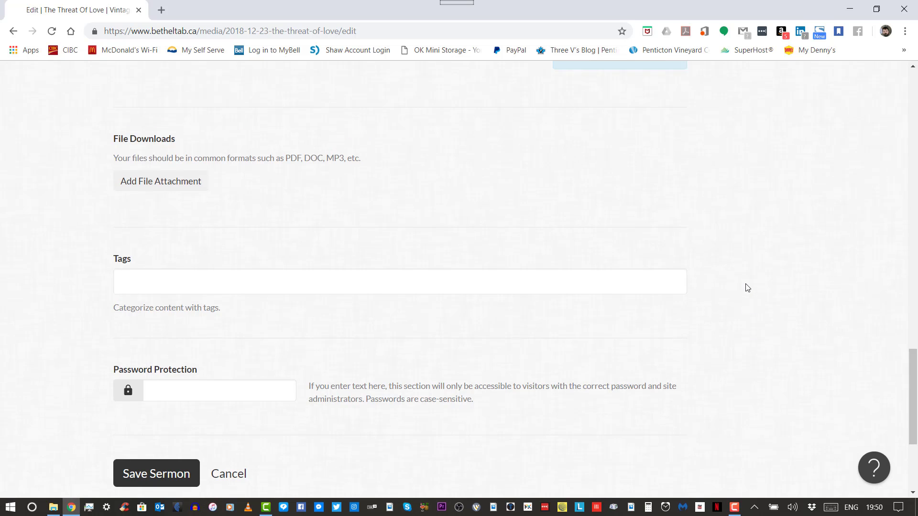
pyautogui.scroll(3, 742, 289)
pyautogui.scroll(8, 742, 289)
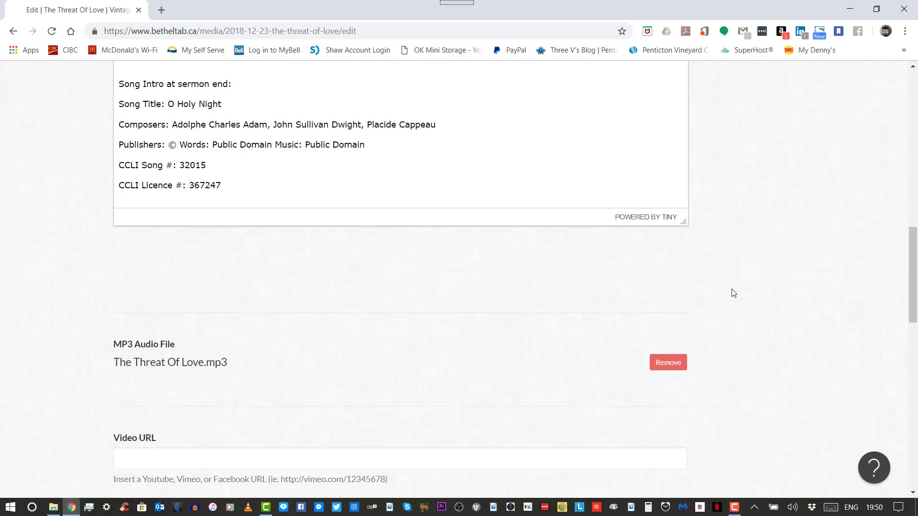
pyautogui.scroll(7, 761, 254)
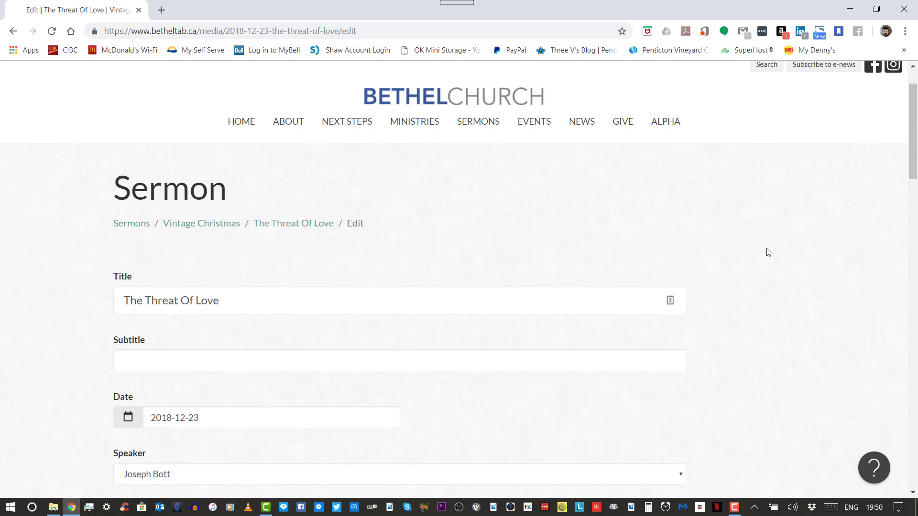
pyautogui.scroll(2, 770, 246)
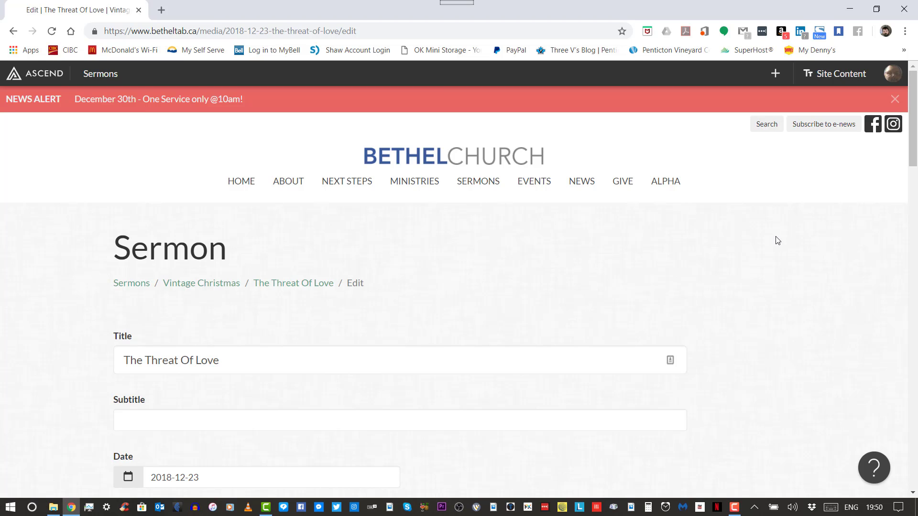
pyautogui.click(893, 101)
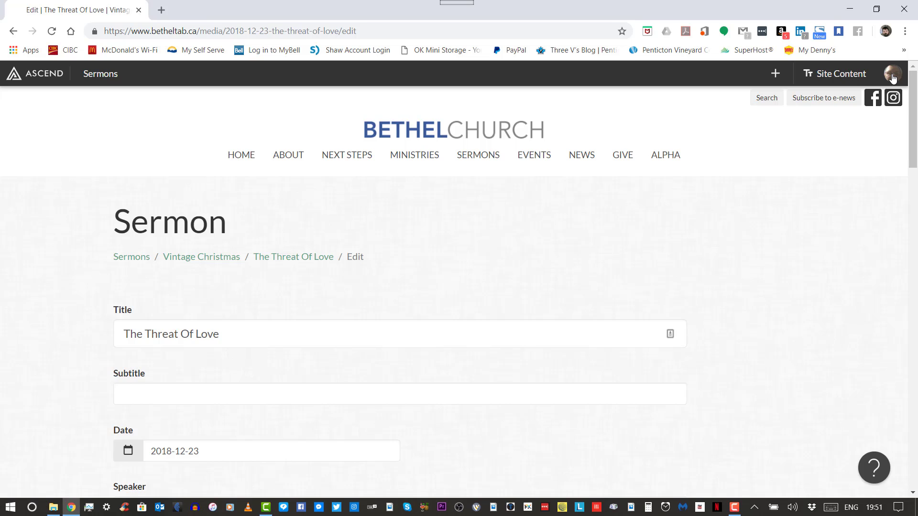
pyautogui.click(892, 75)
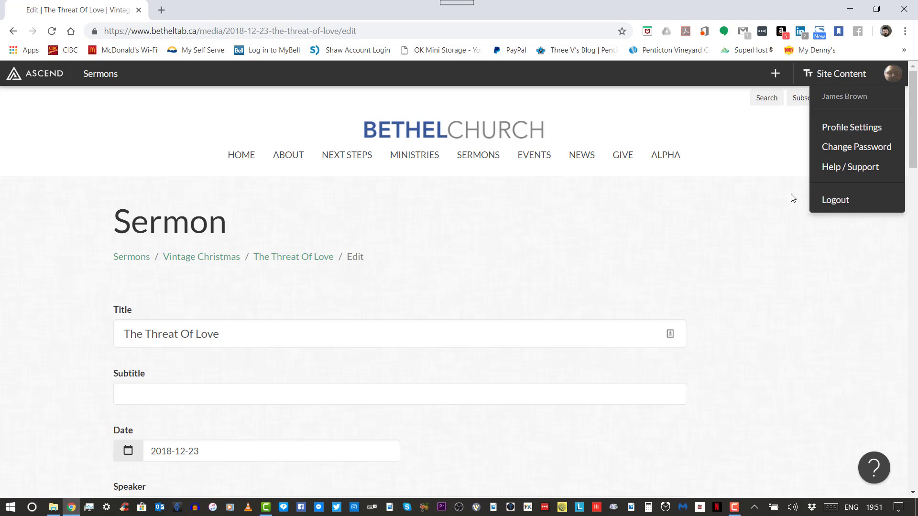
pyautogui.click(833, 201)
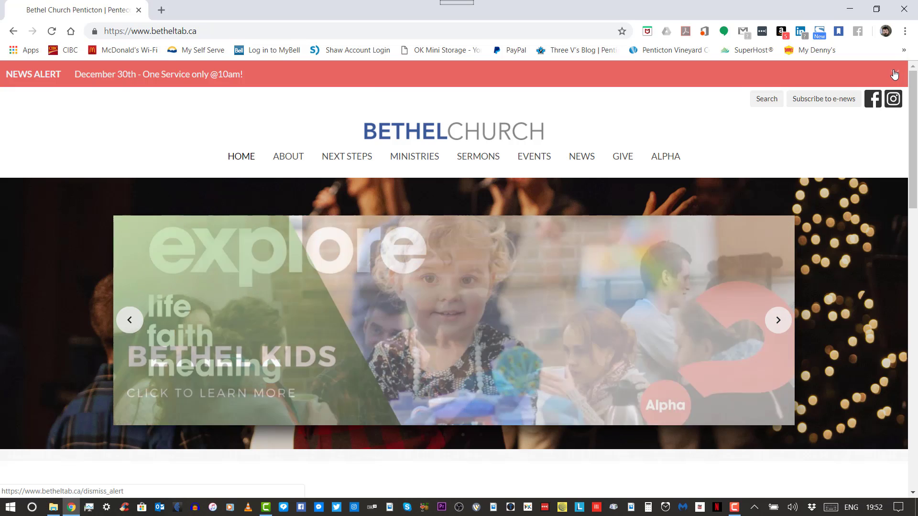
pyautogui.click(888, 82)
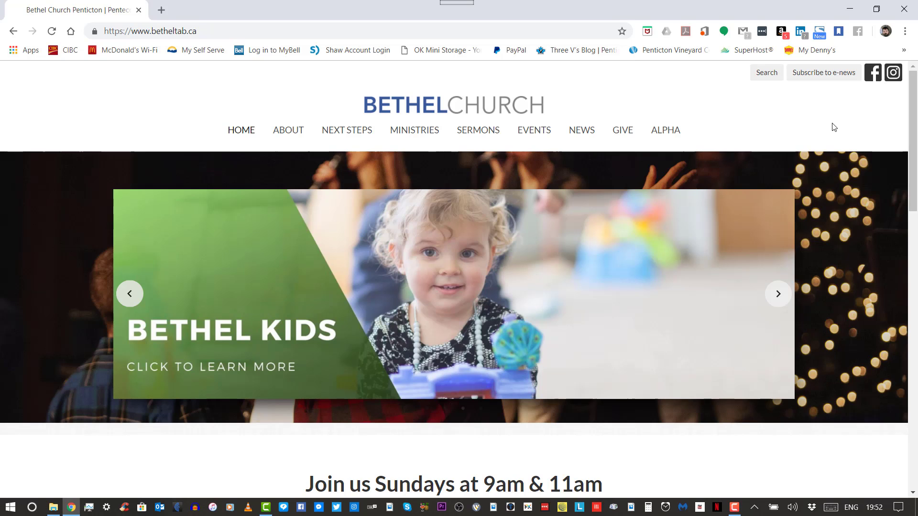